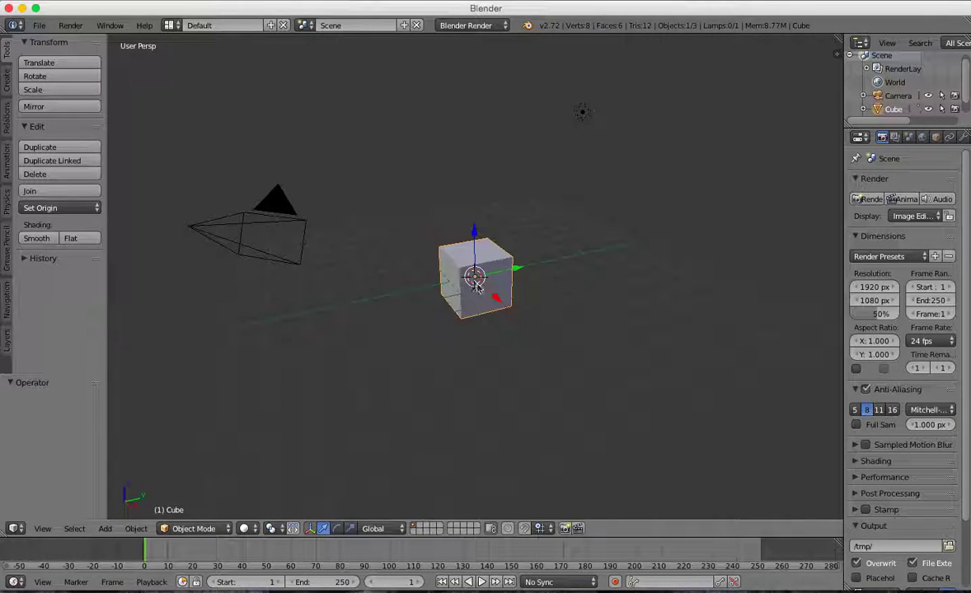
Scale the cube into a thin slab (Z 0.396, Y 2.413, X 2.581), then deselect everything
click(352, 532)
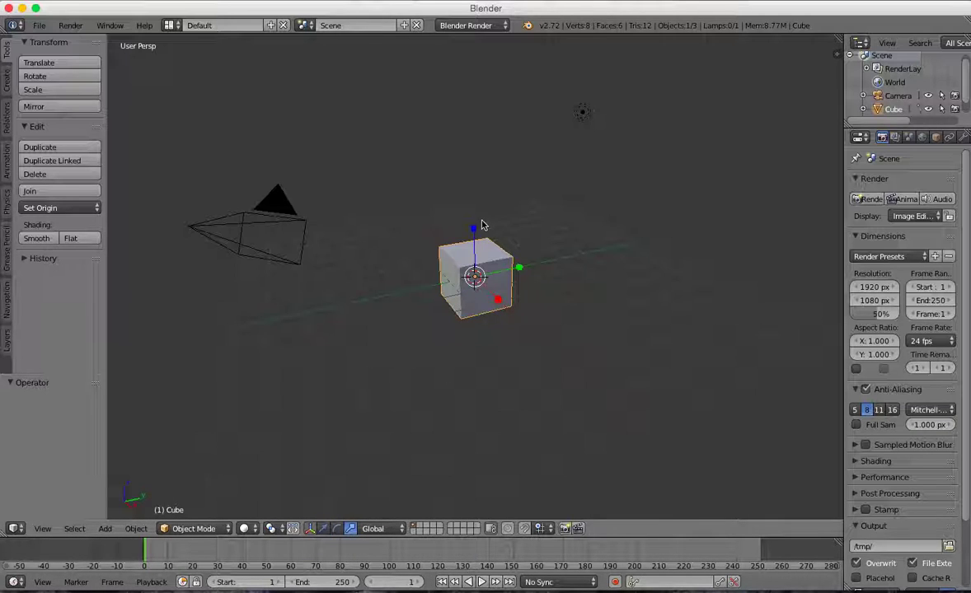
drag(474, 233, 579, 258)
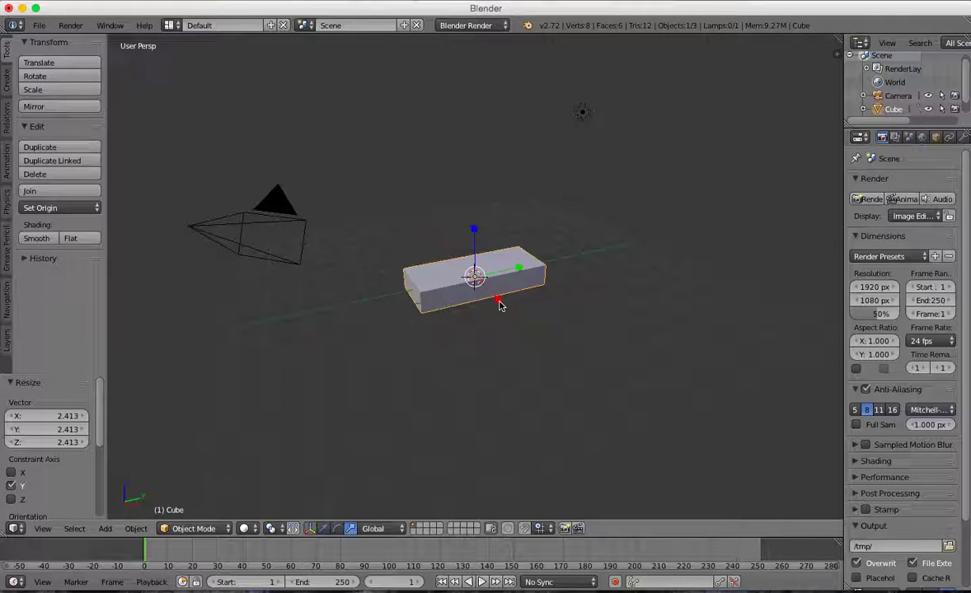
drag(499, 305, 540, 338)
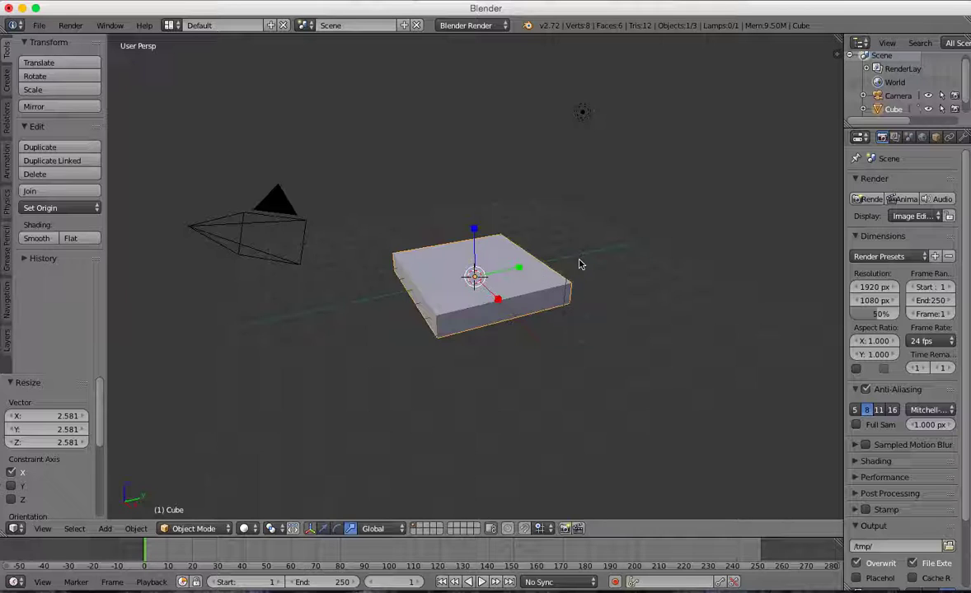
key(a)
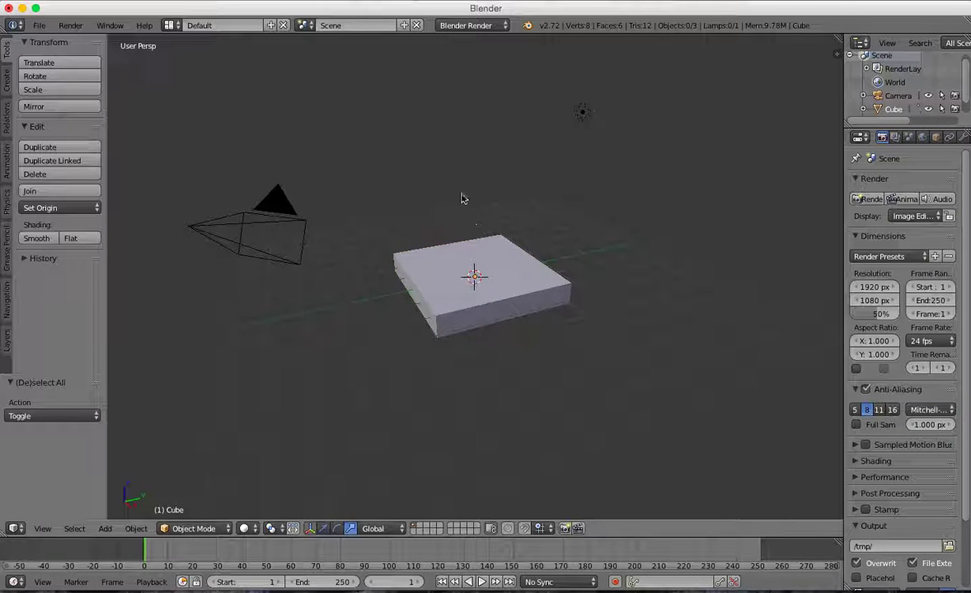
Add a Text object at 0, 0, 0 and return the manipulator to Translate
key(shift+a)
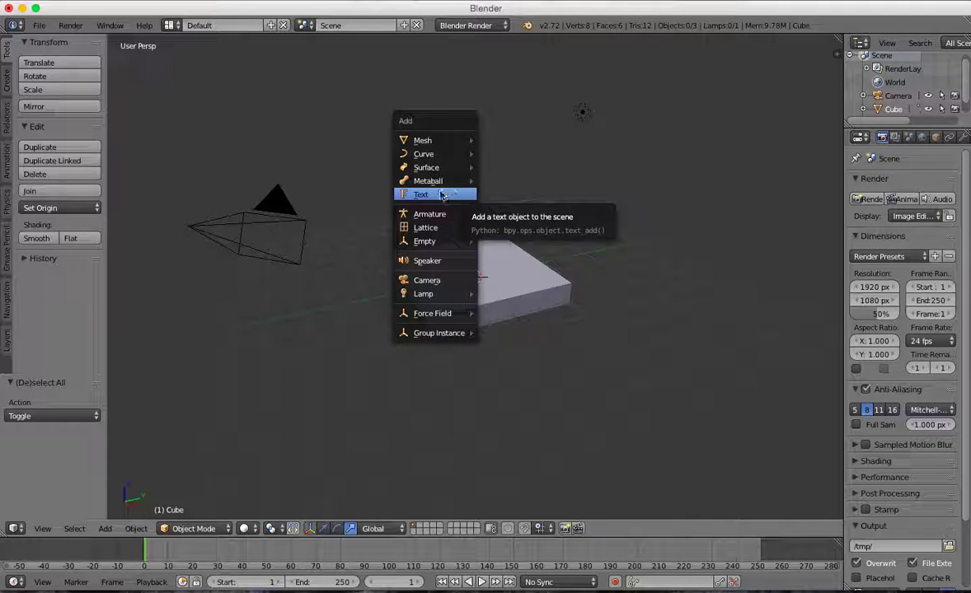
click(439, 195)
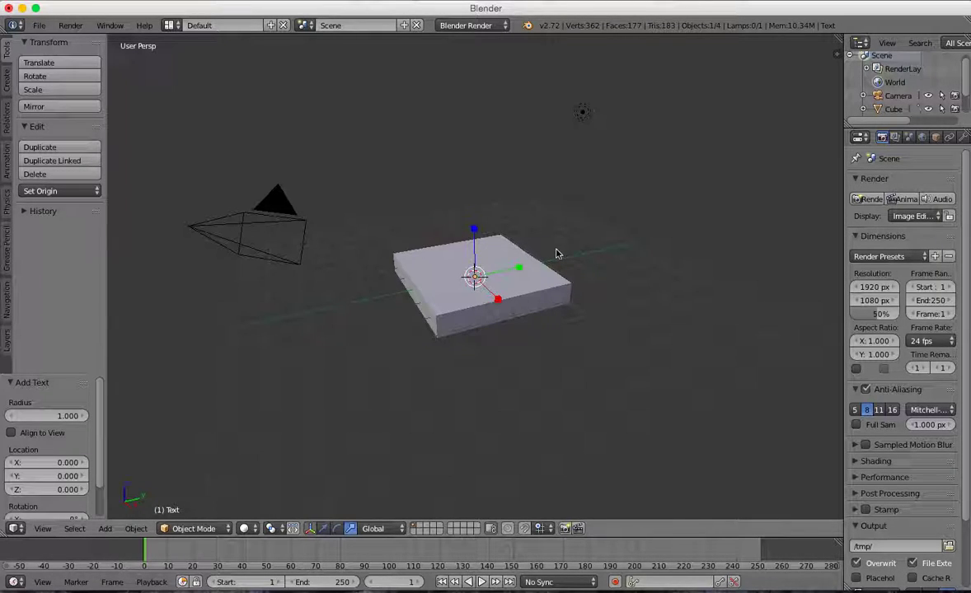
click(323, 530)
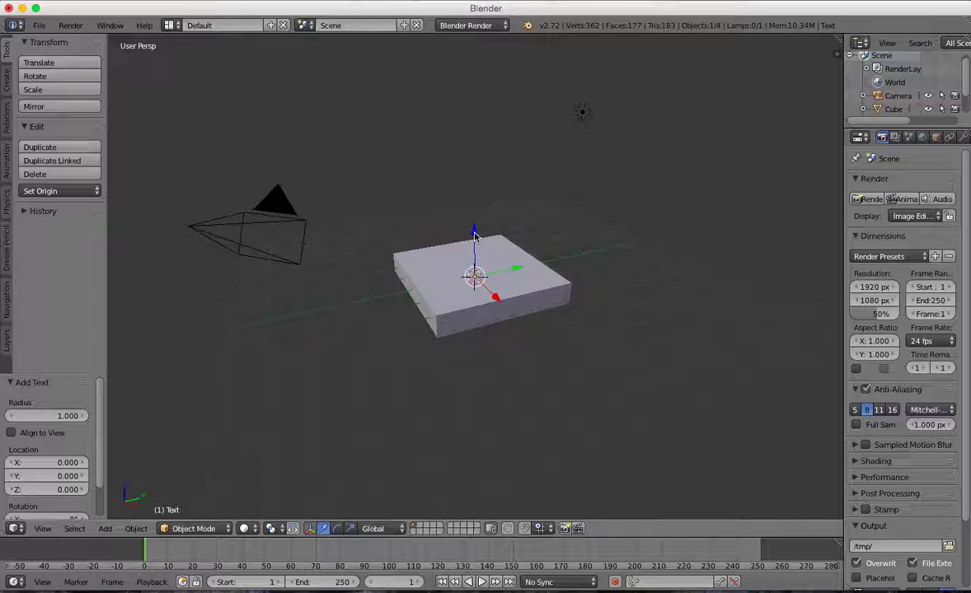
Lift the text to Z 1.297 on the slab's top and rotate it 90° about Z
drag(475, 237, 477, 211)
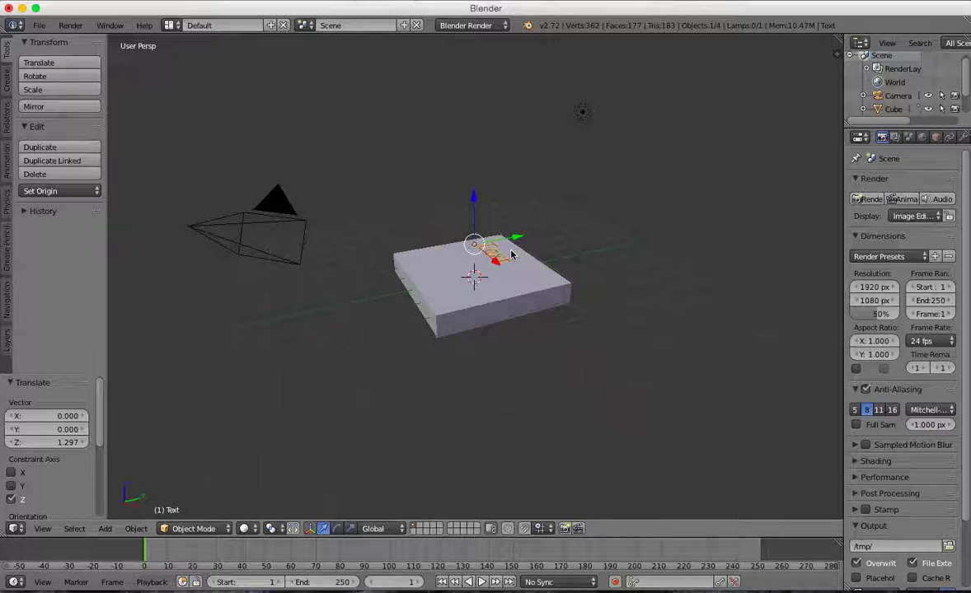
key(r)
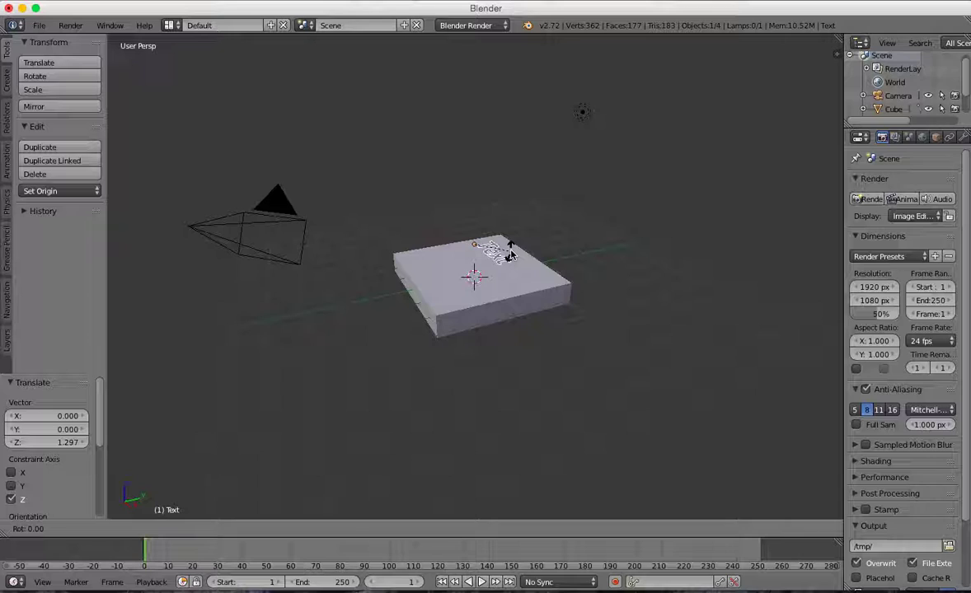
text(z)
text(90)
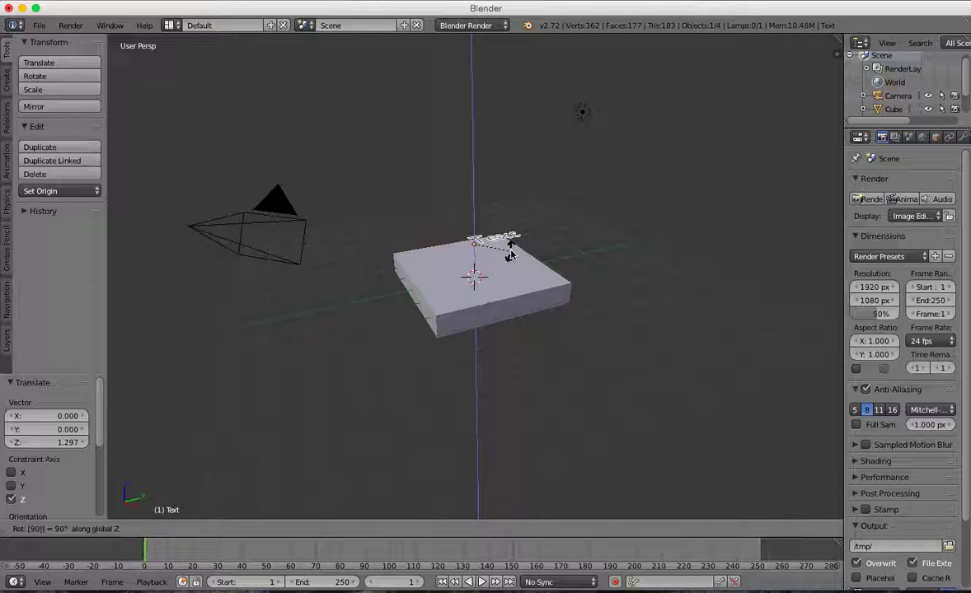
key(Return)
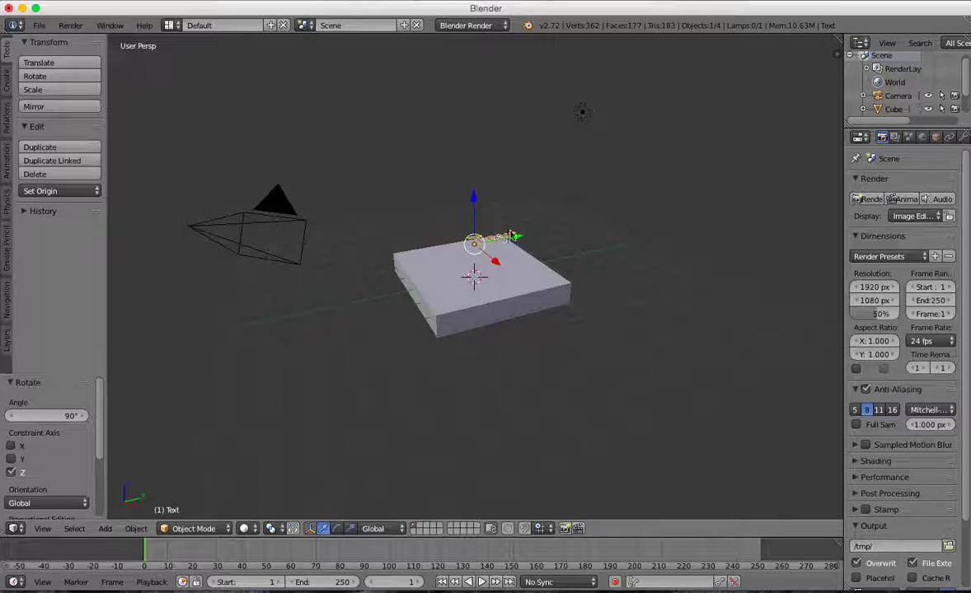
scroll(526, 290, left, 6)
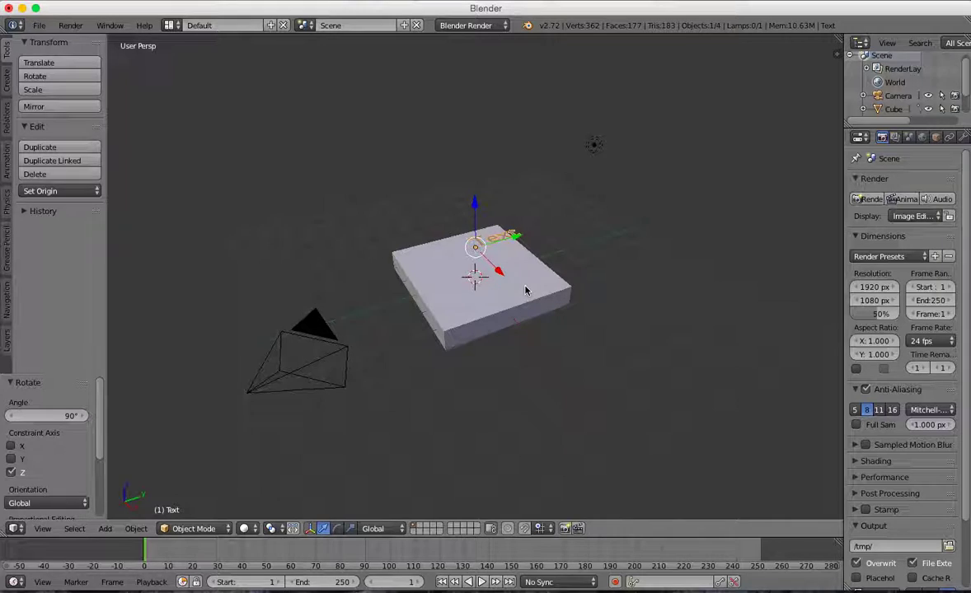
scroll(526, 290, left, 6)
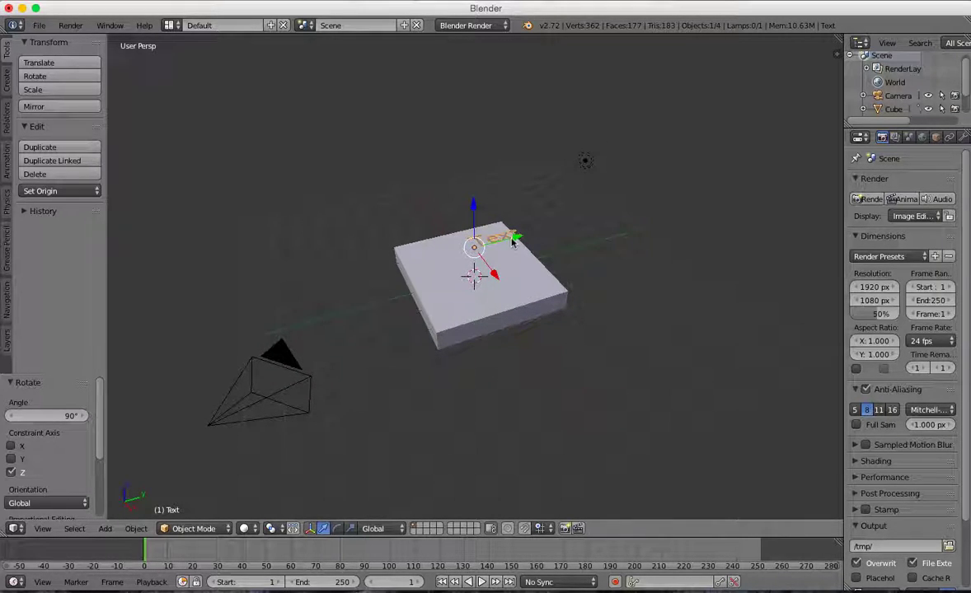
Replace the default text with 'Love' on one line and 'Learning' below it
key(Tab)
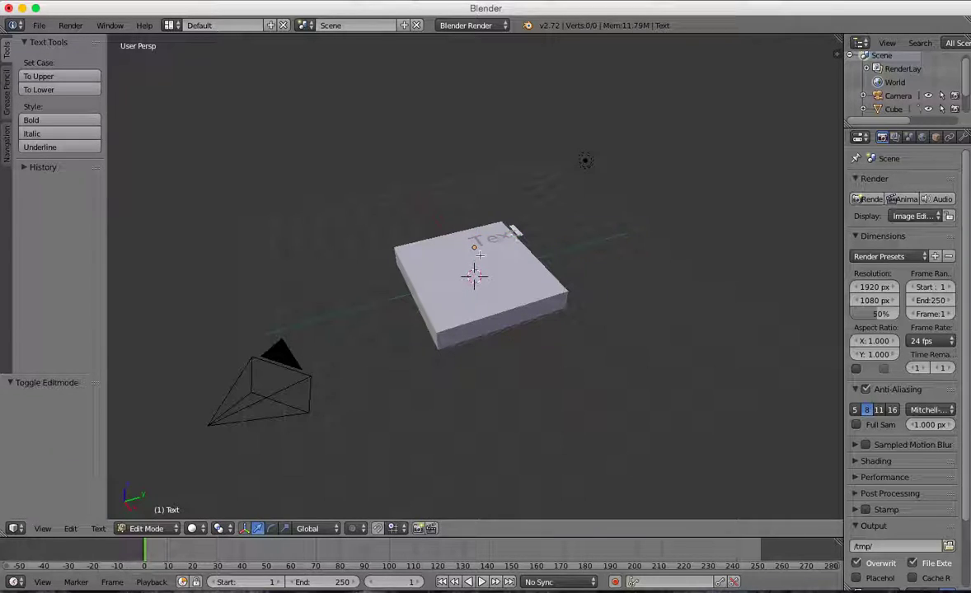
key(BackSpace)
key(BackSpace)
key(BackSpace)
key(BackSpace)
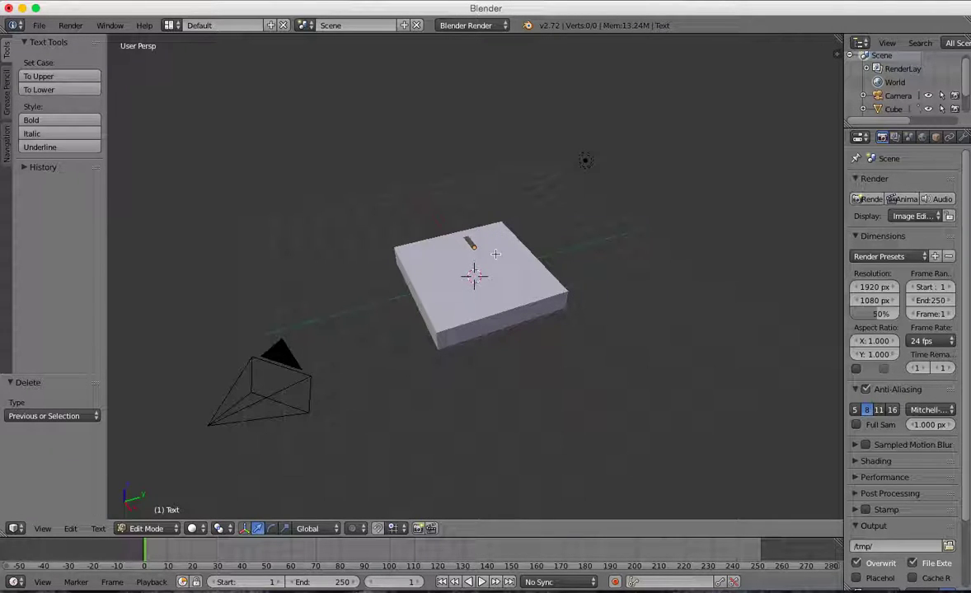
text(Love Learning)
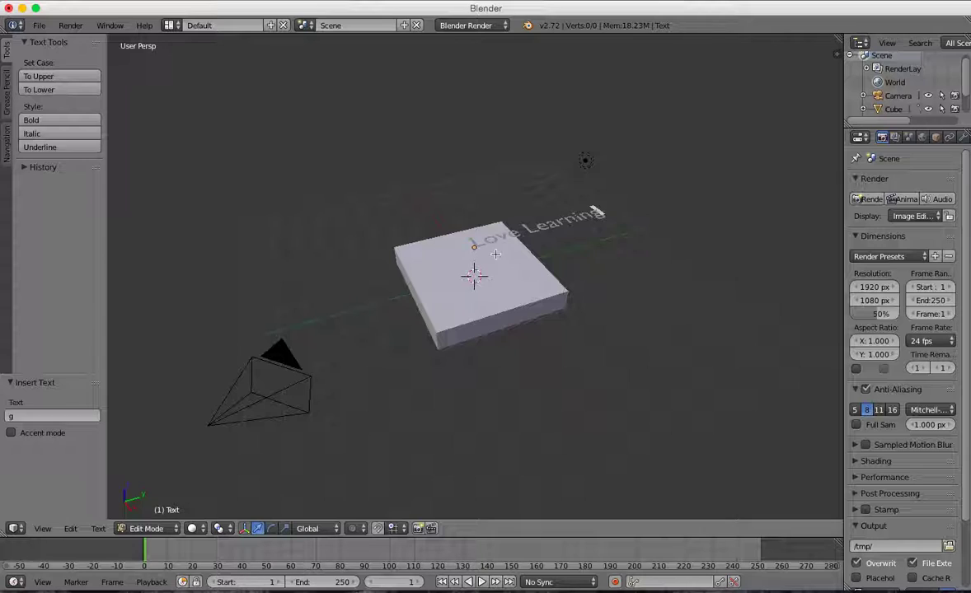
key(Left)
key(Left)
key(Left)
key(Left)
key(Left)
key(Left)
key(Left)
key(Left)
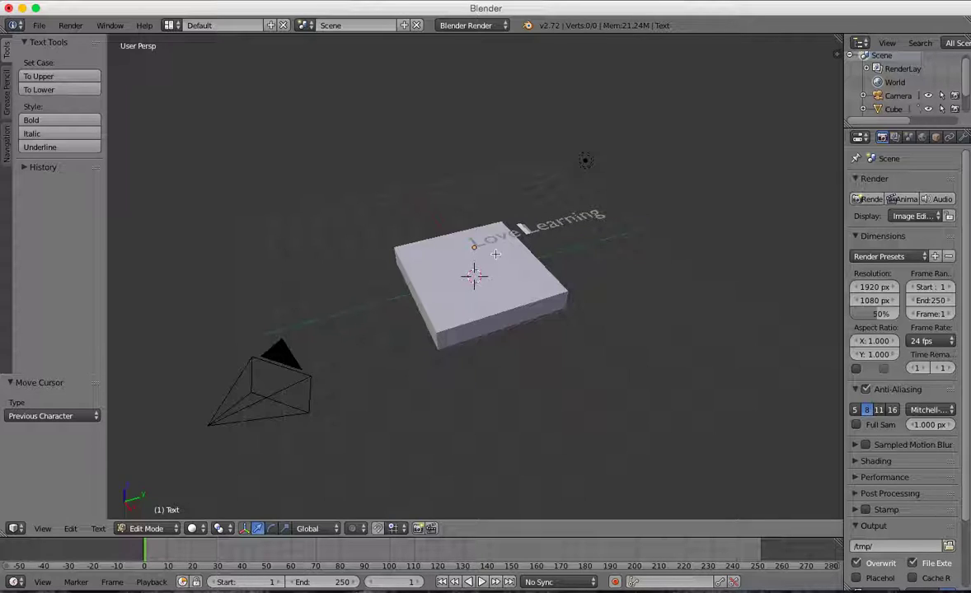
key(BackSpace)
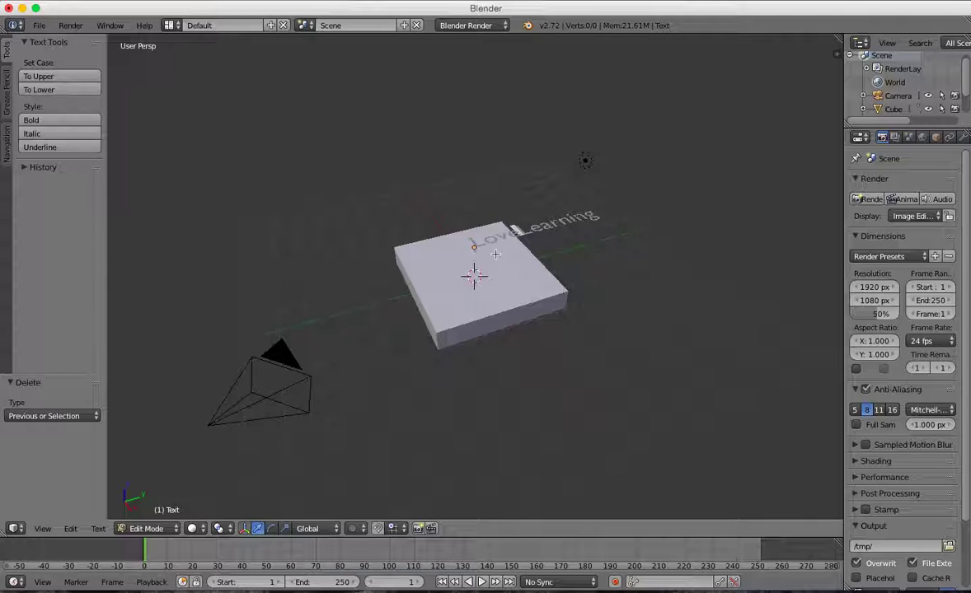
key(Return)
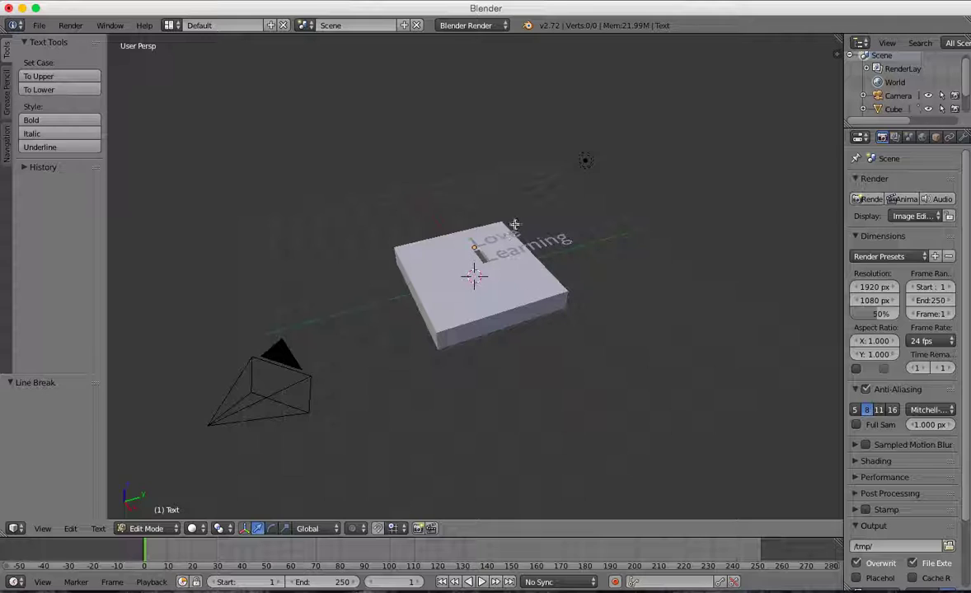
key(Tab)
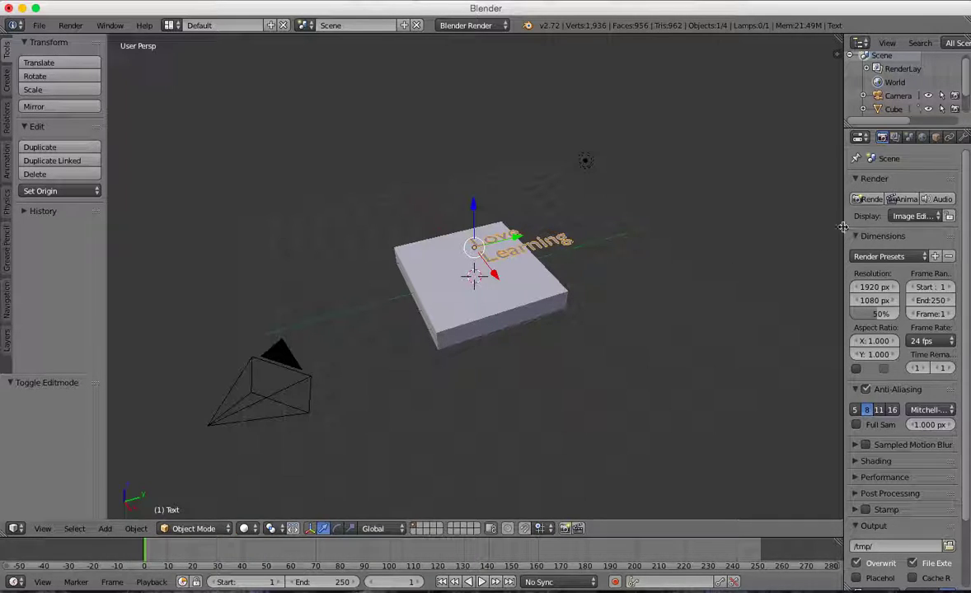
Give the text an extrude depth of 0.166 in its Font properties
drag(844, 231, 759, 229)
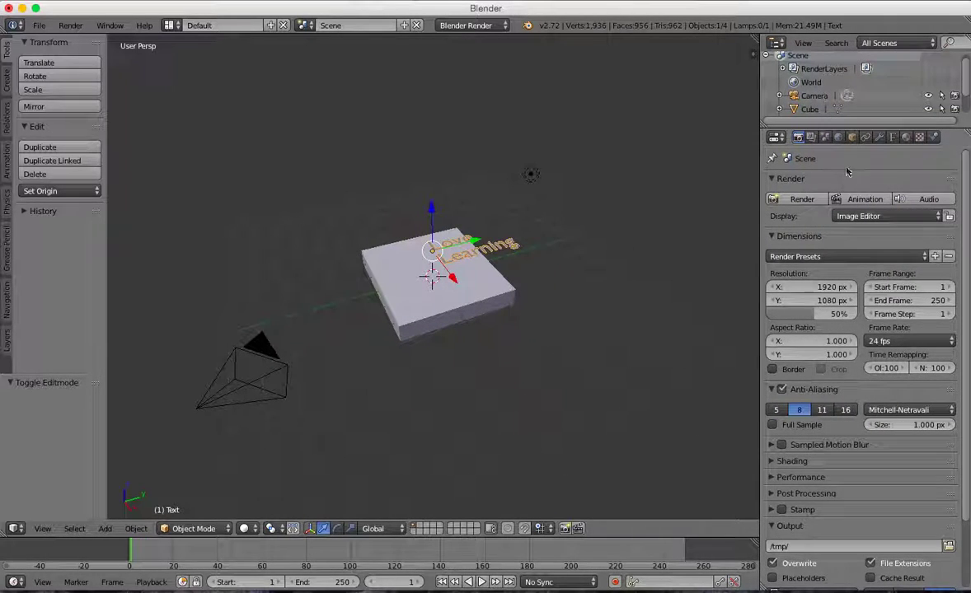
click(894, 140)
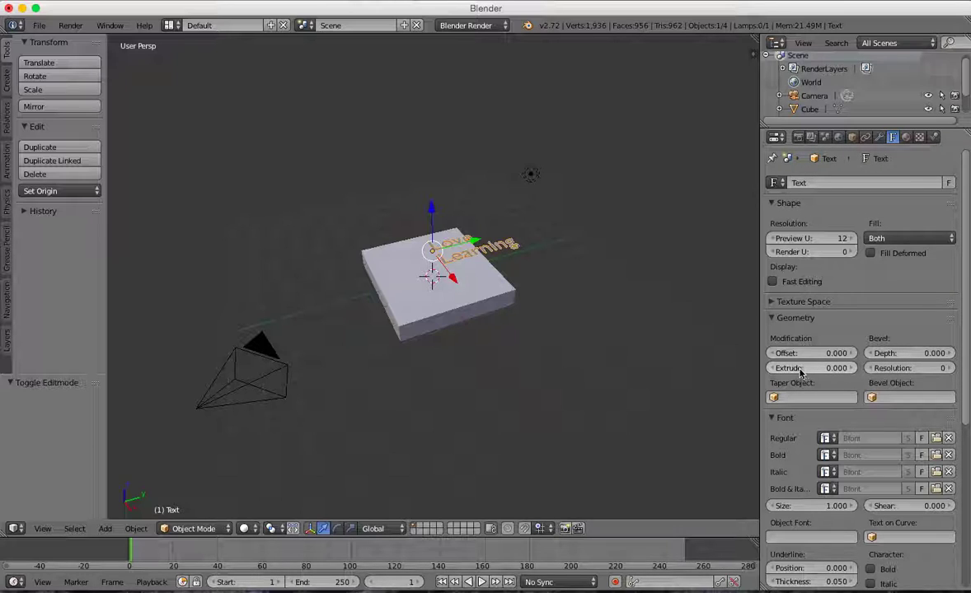
drag(834, 369, 893, 370)
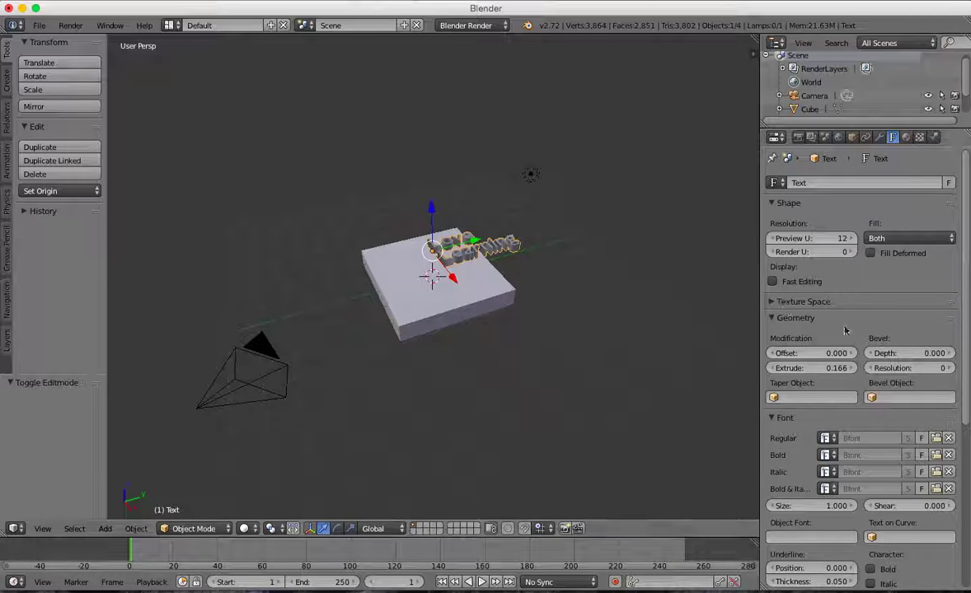
Set the text's Paragraph alignment to Center
scroll(863, 387, down, 3)
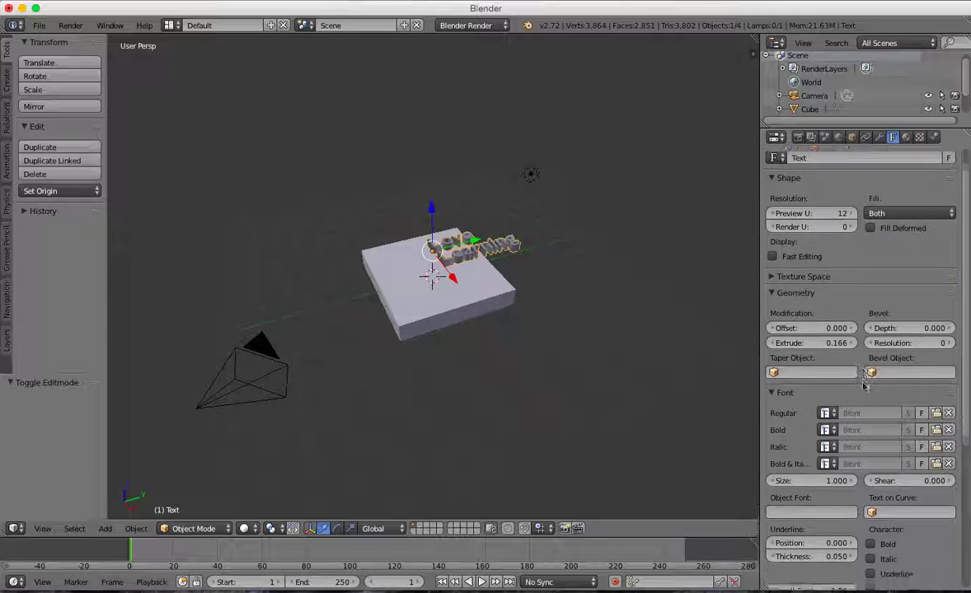
scroll(864, 387, down, 3)
scroll(864, 387, down, 1)
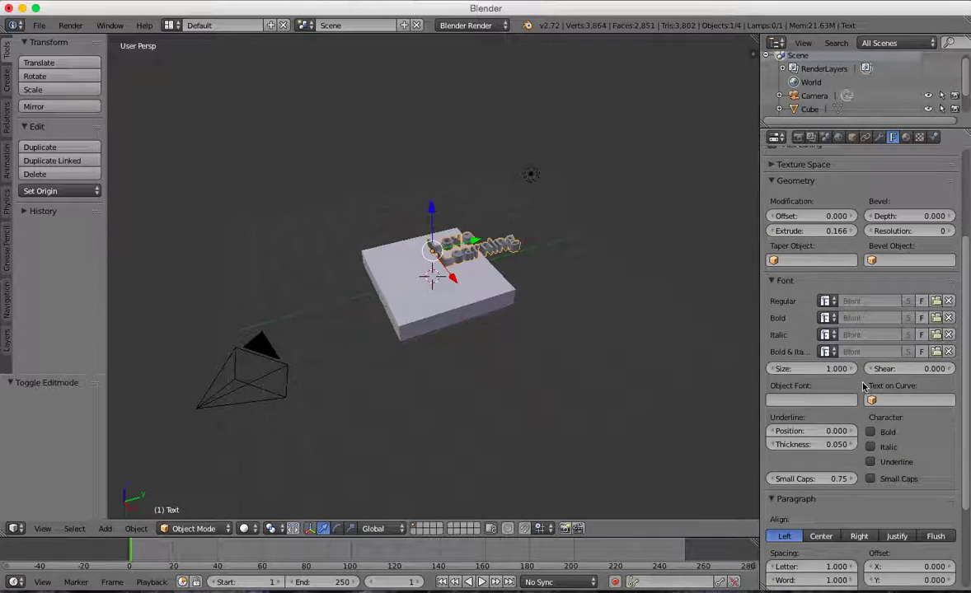
scroll(864, 387, down, 1)
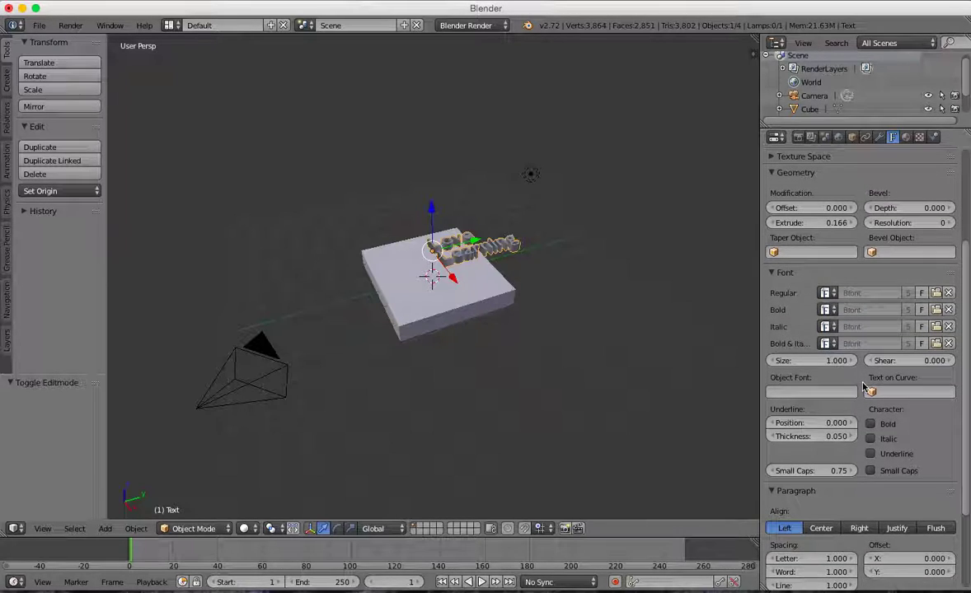
scroll(864, 387, down, 8)
click(818, 435)
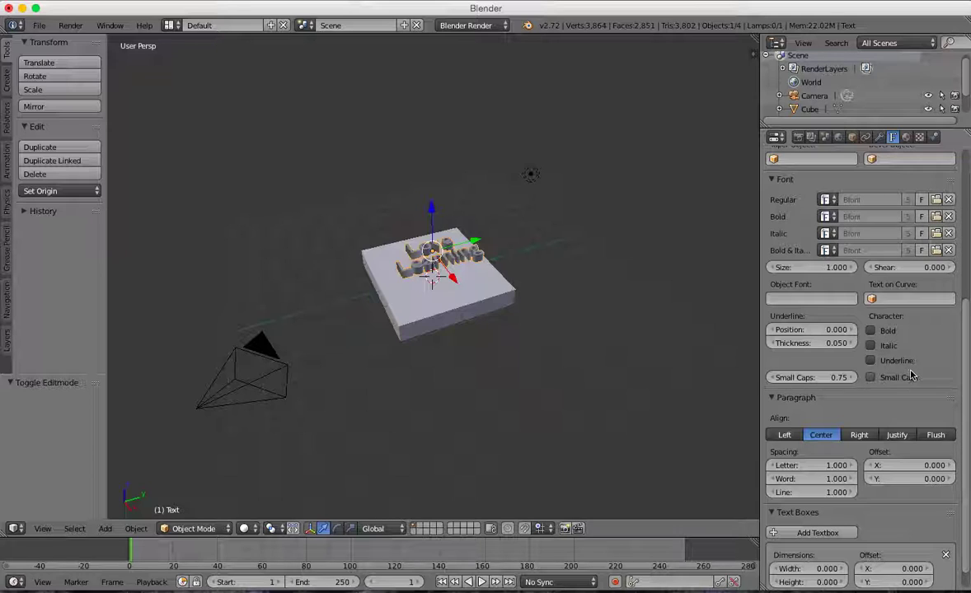
scroll(877, 346, up, 1)
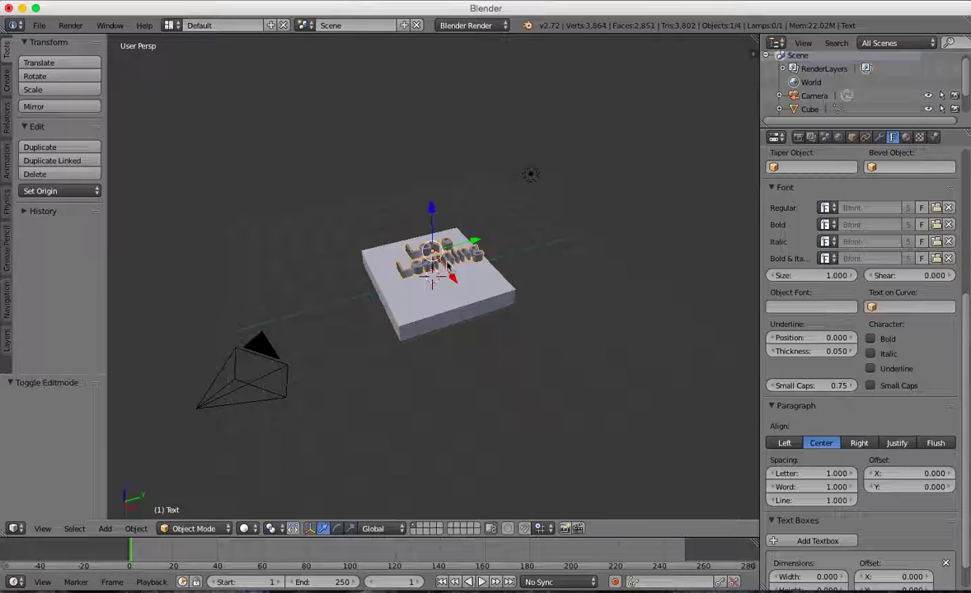
Scale the Love Learning text up by about 1.17
scroll(446, 260, up, 10)
scroll(446, 260, up, 3)
key(s)
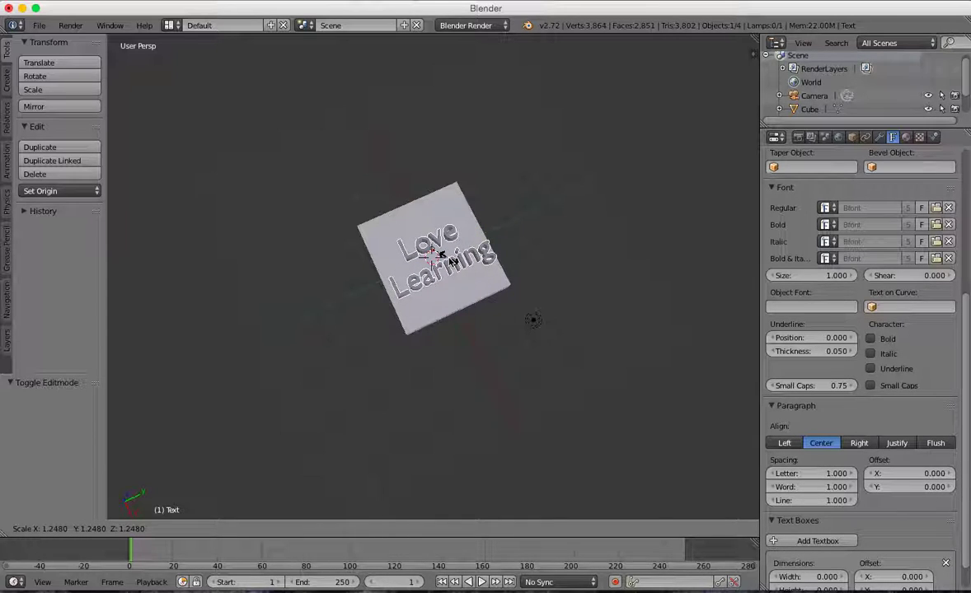
click(448, 260)
Sink the text 0.897 down along Z into the slab
scroll(445, 247, up, 10)
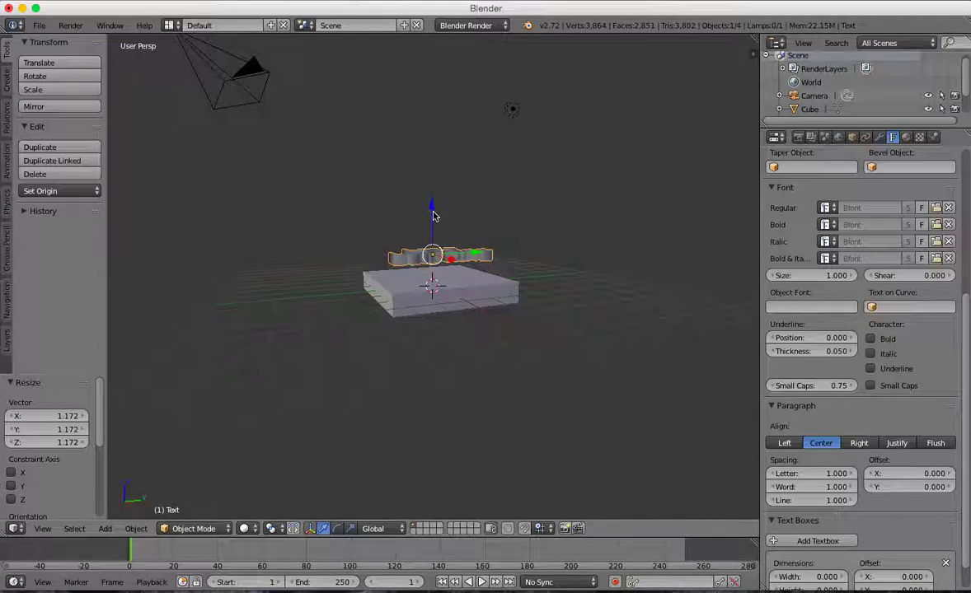
drag(434, 212, 436, 233)
scroll(528, 428, down, 10)
scroll(528, 427, down, 2)
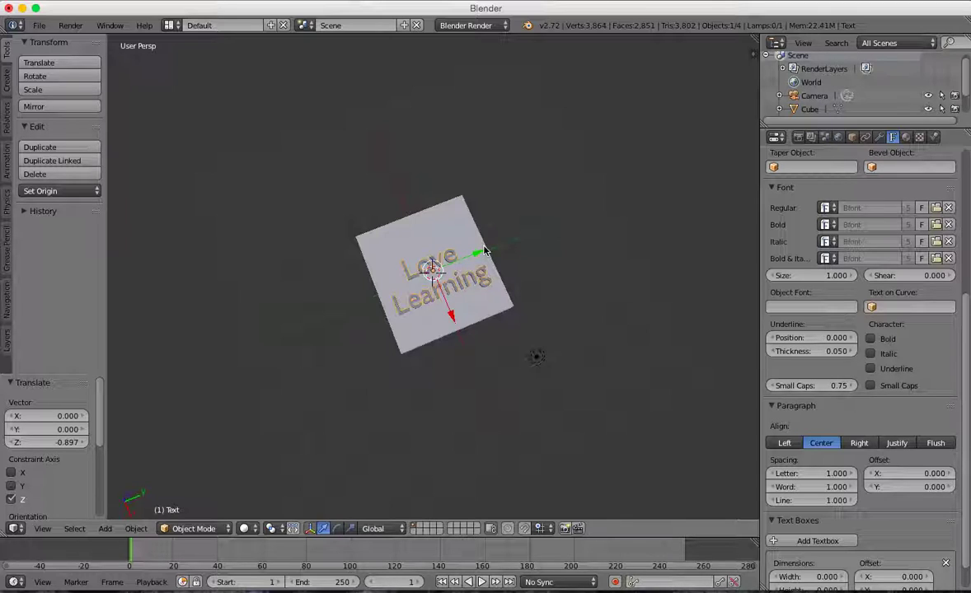
key(alt+c)
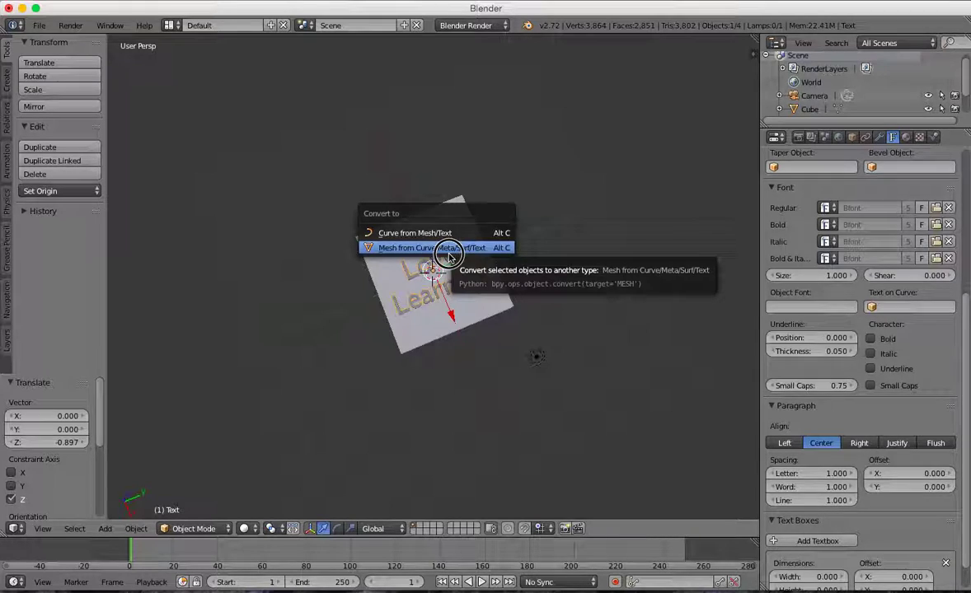
Convert the Love Learning text to a mesh, then select the slab
click(449, 253)
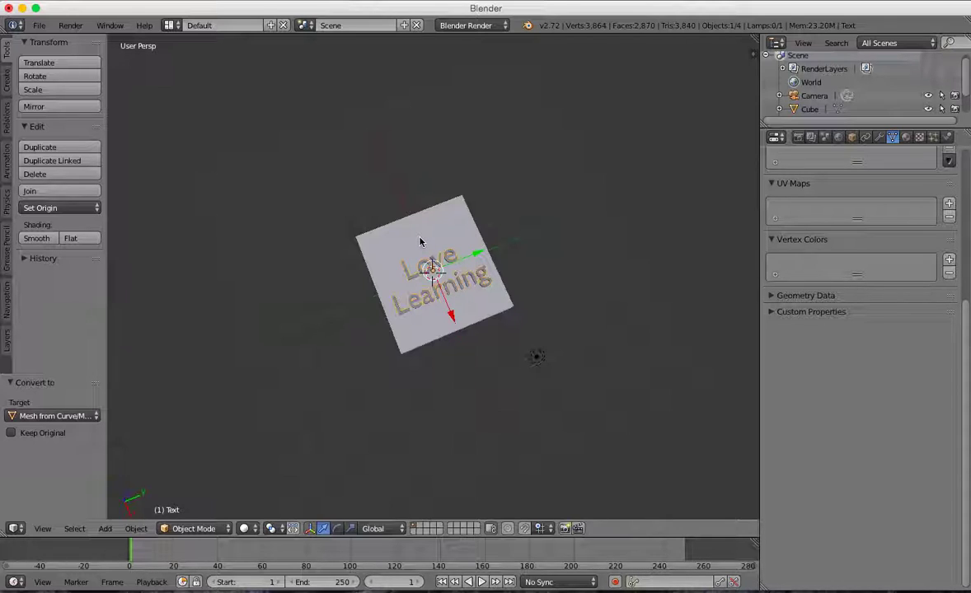
scroll(419, 241, down, 5)
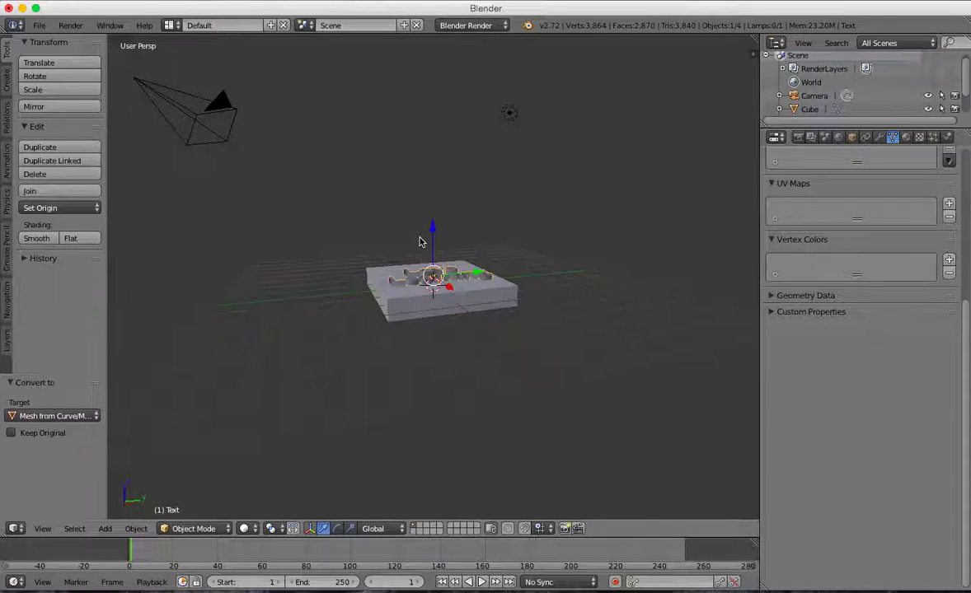
drag(434, 231, 434, 231)
scroll(455, 327, up, 10)
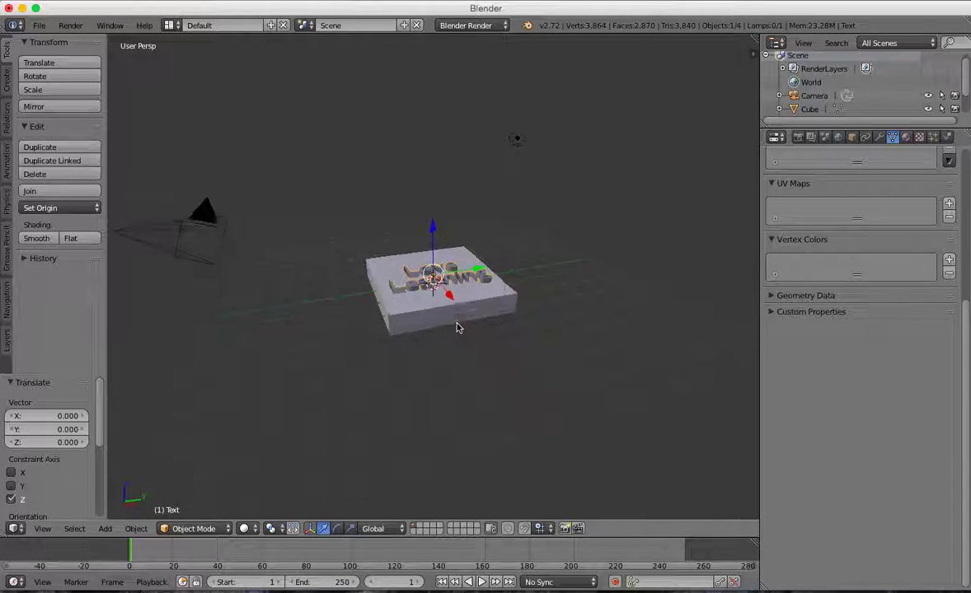
right_click(391, 262)
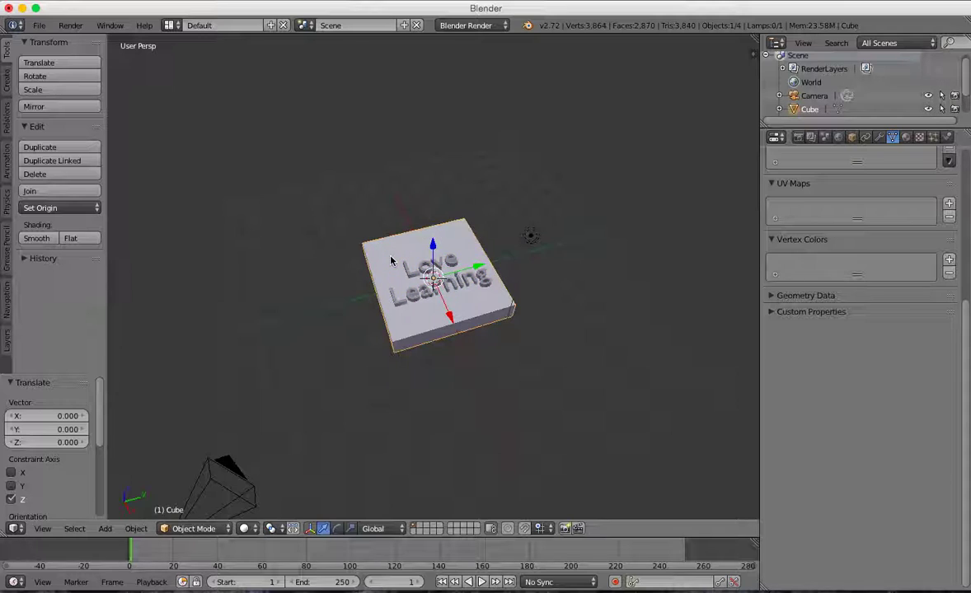
Add a Boolean modifier to the Cube with operation Difference and object Text
click(880, 137)
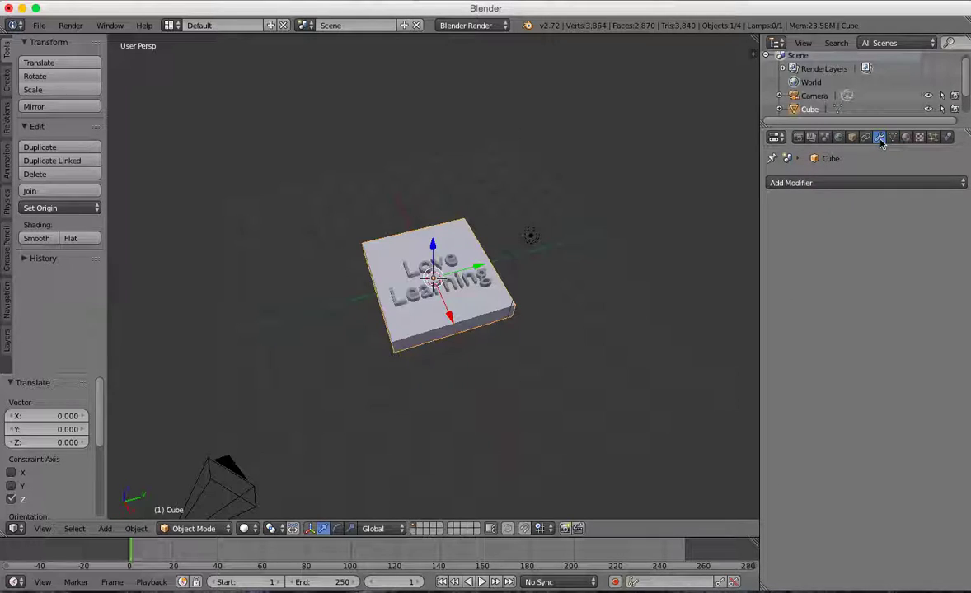
click(816, 186)
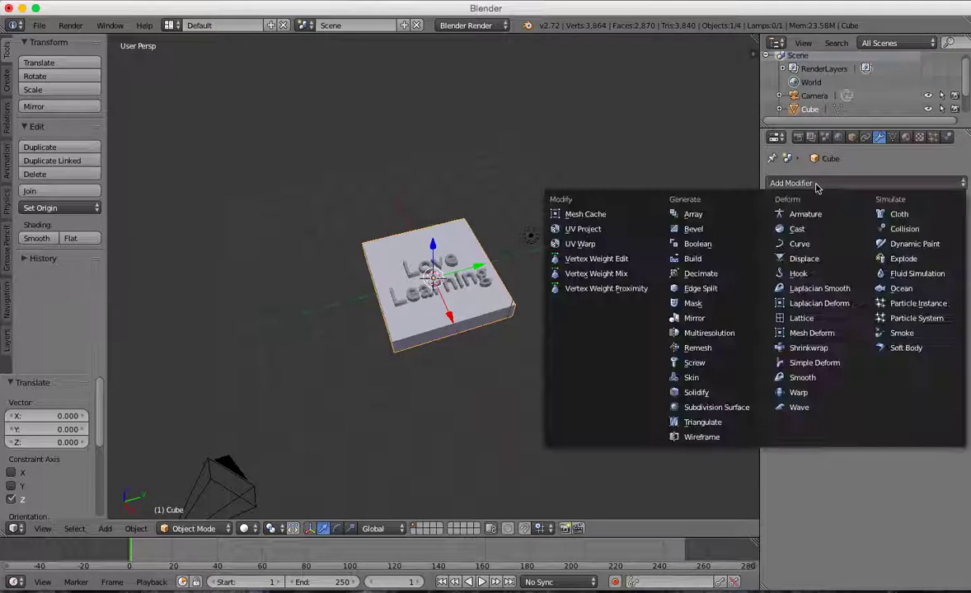
click(699, 245)
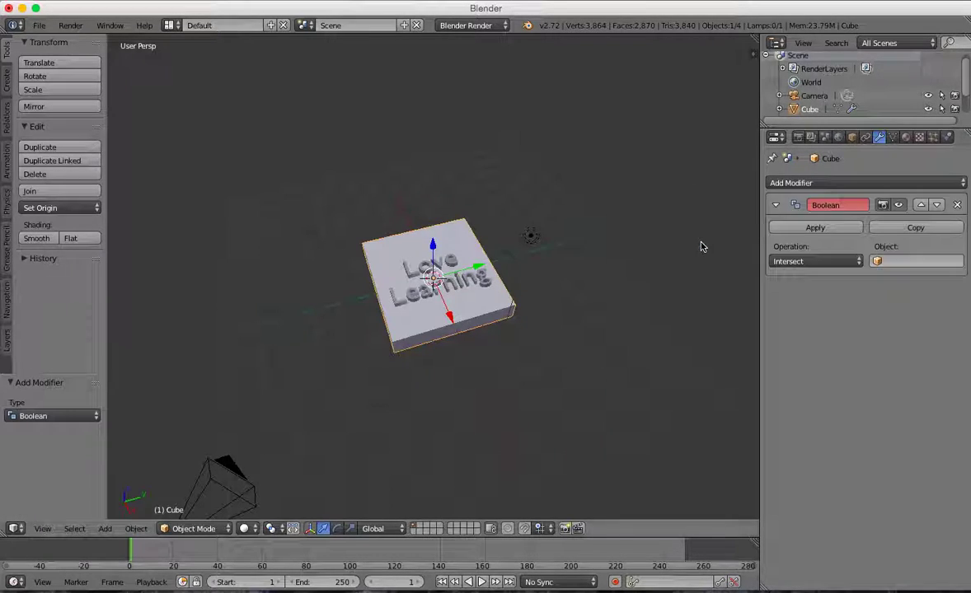
click(824, 262)
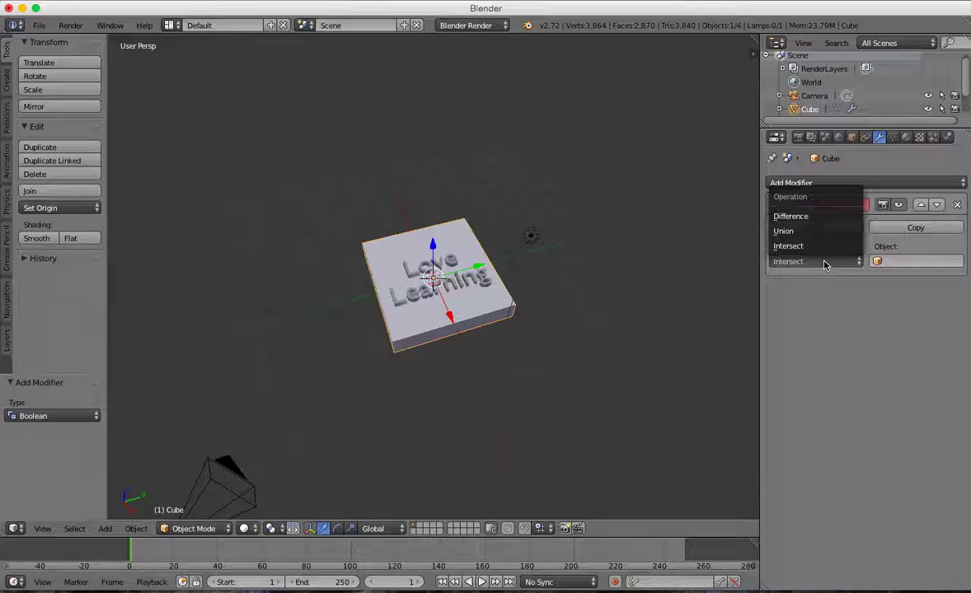
click(804, 217)
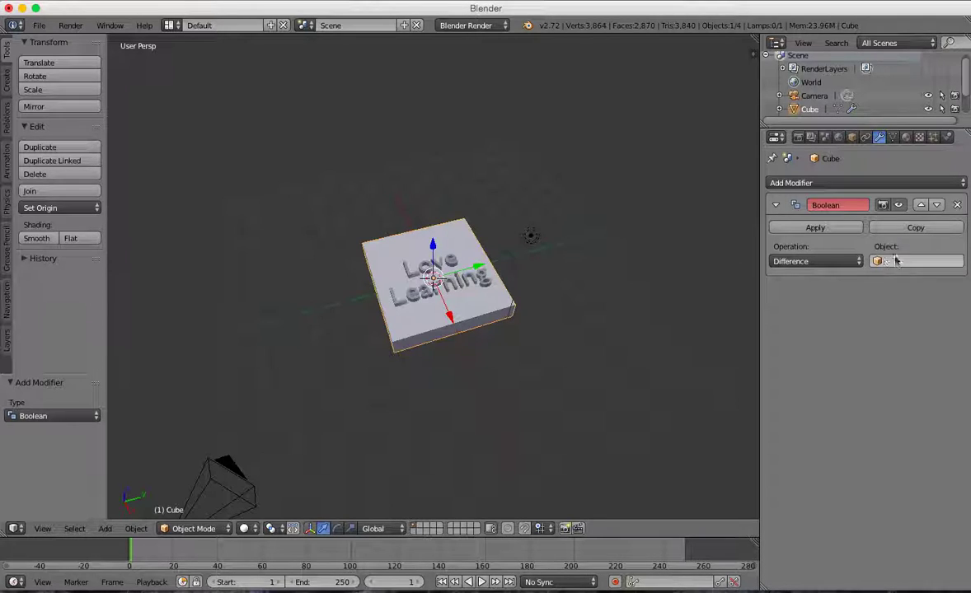
click(890, 262)
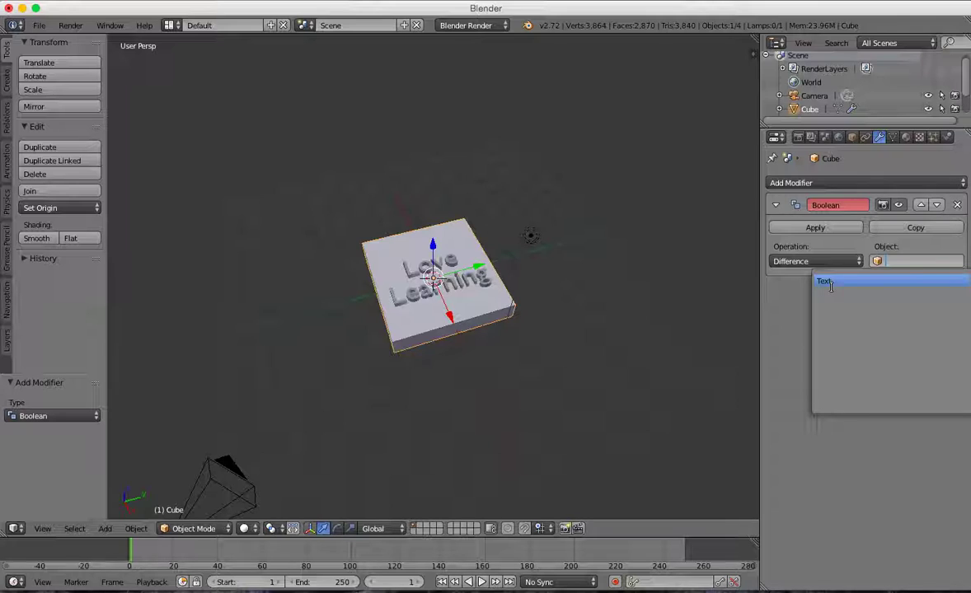
click(826, 283)
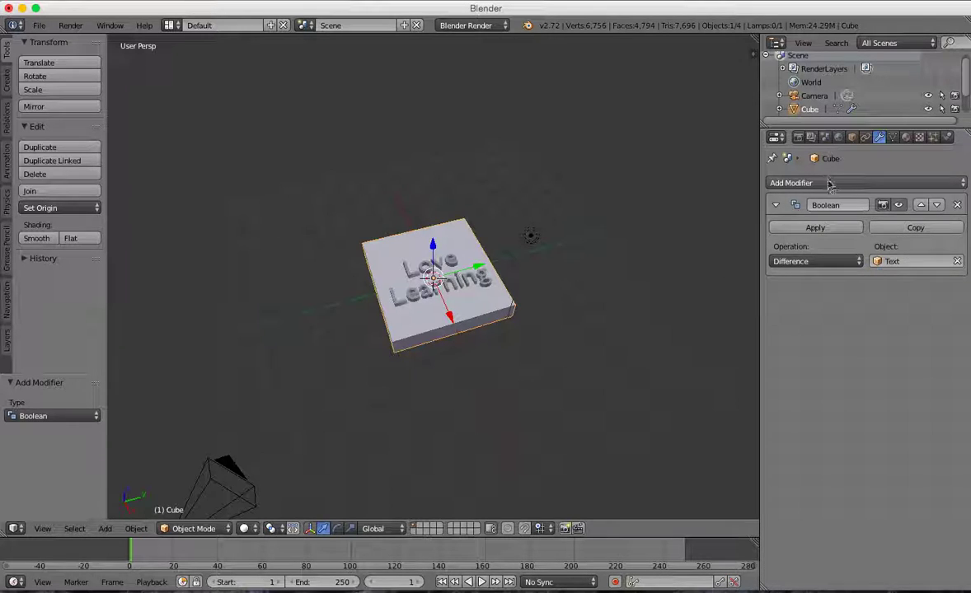
Apply the Boolean modifier, then lift the text mesh above the slab
click(822, 228)
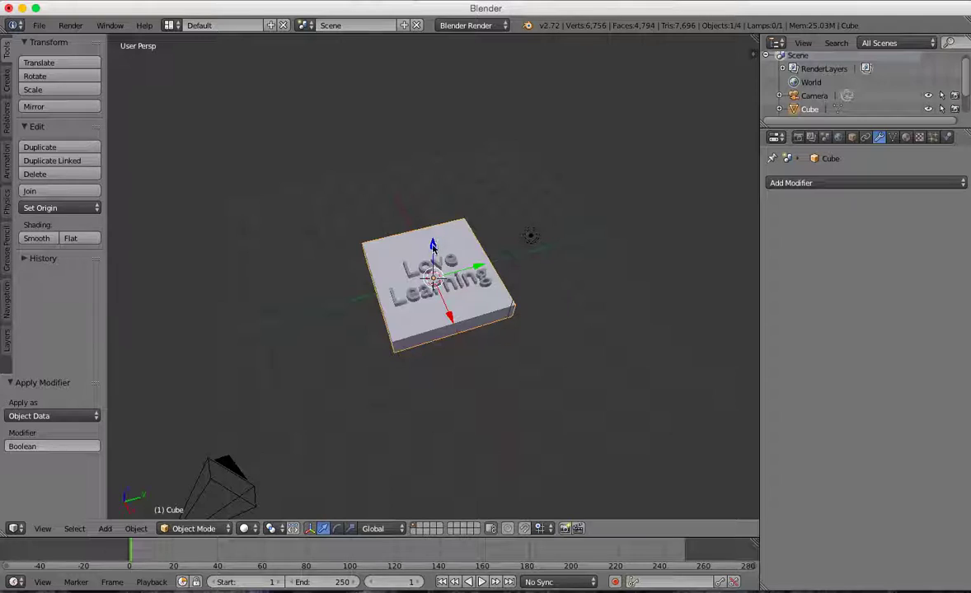
right_click(422, 293)
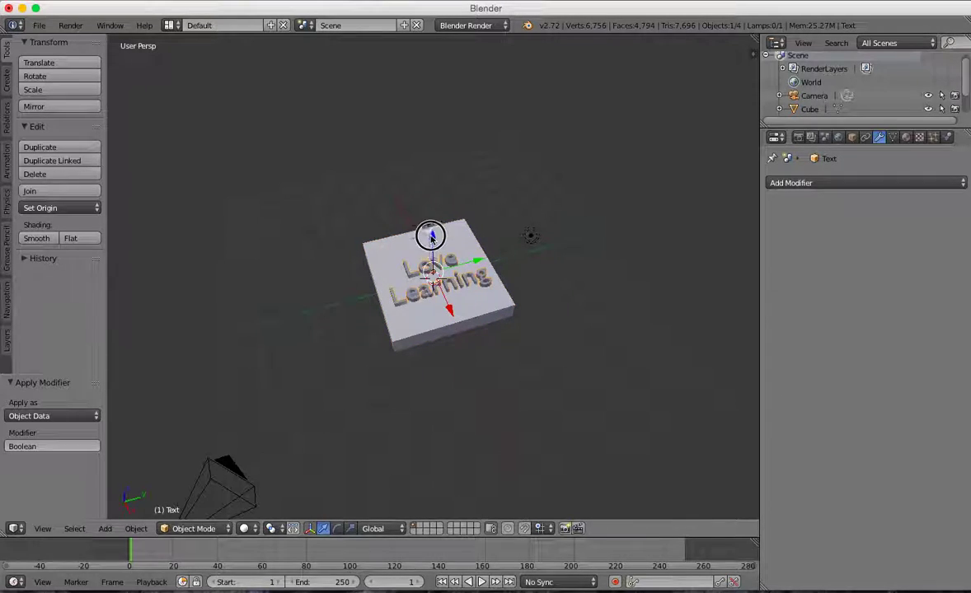
drag(427, 234, 429, 155)
Shift the text −3.312 along X to reveal 'Love Learning' engraved in the slab
scroll(496, 331, down, 10)
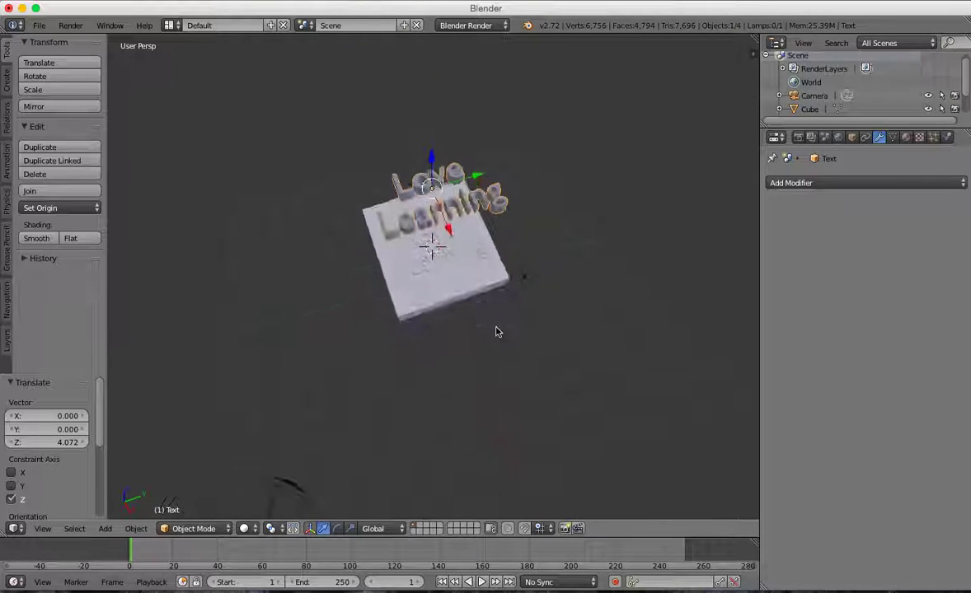
drag(450, 228, 417, 152)
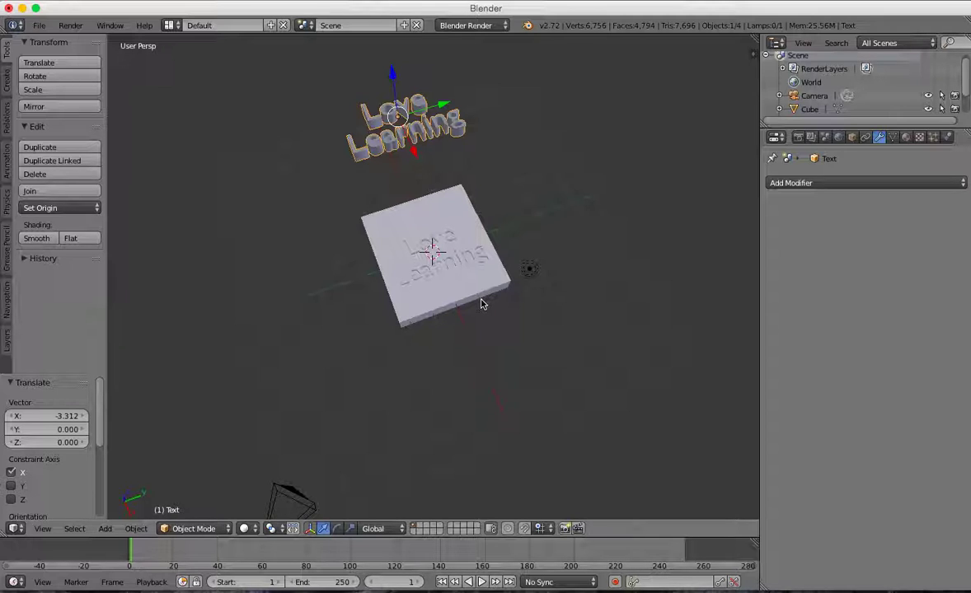
scroll(482, 304, up, 6)
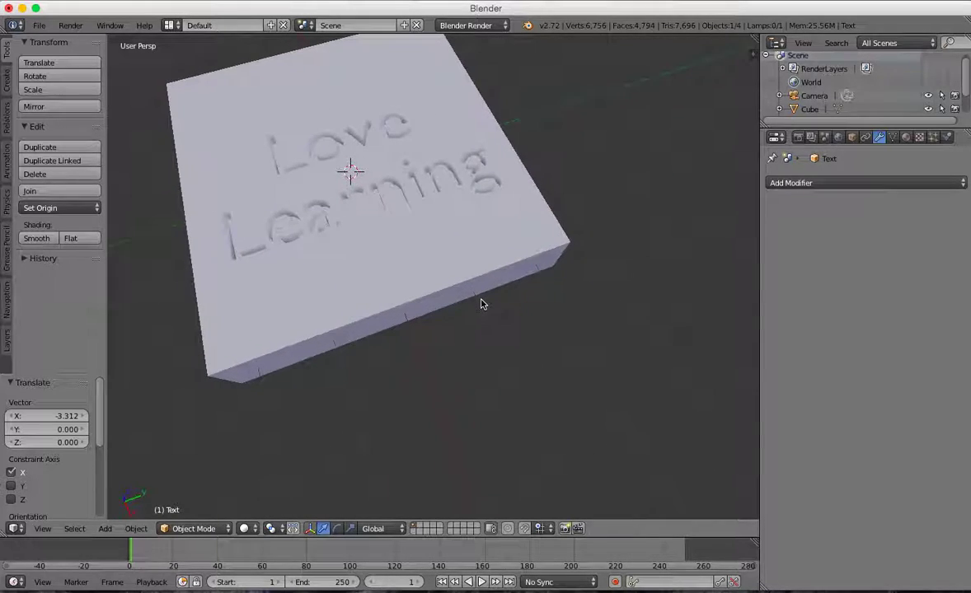
scroll(482, 304, down, 3)
scroll(482, 304, up, 4)
scroll(482, 305, up, 4)
scroll(483, 304, up, 2)
scroll(482, 304, down, 5)
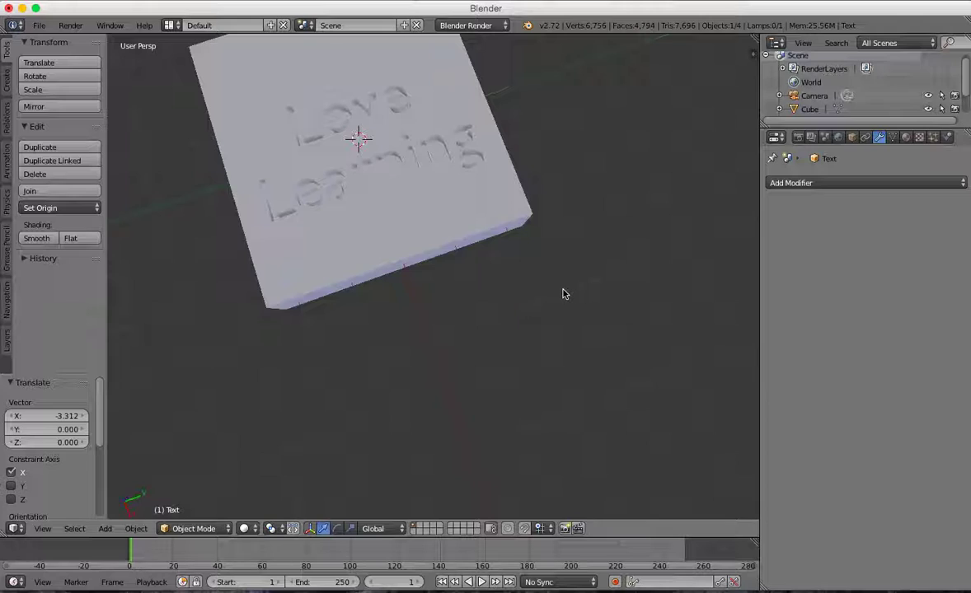